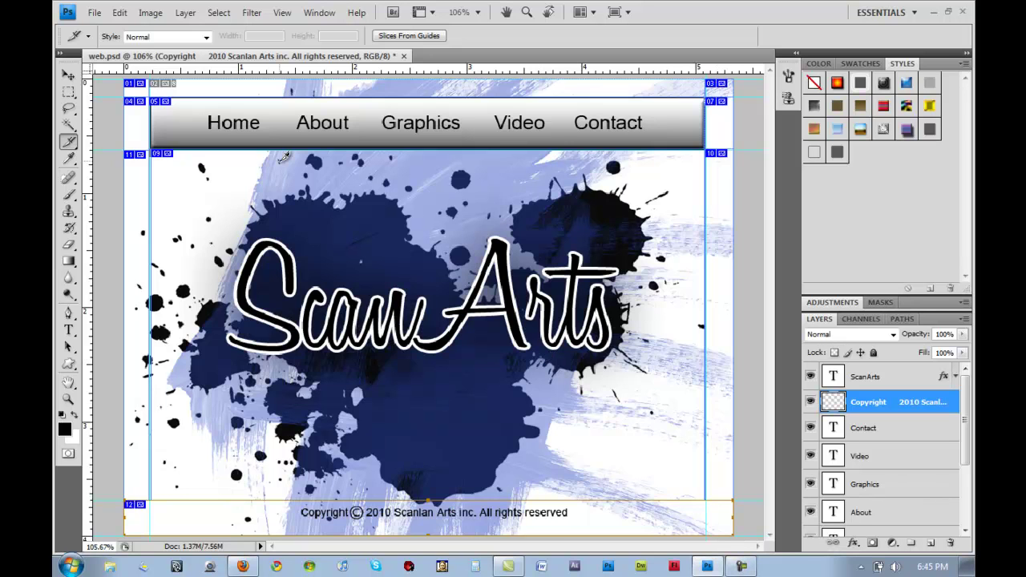
Open the Save for Web & Devices export settings for the sliced page layout
{"action": "left_click", "coordinate": [69, 74]}
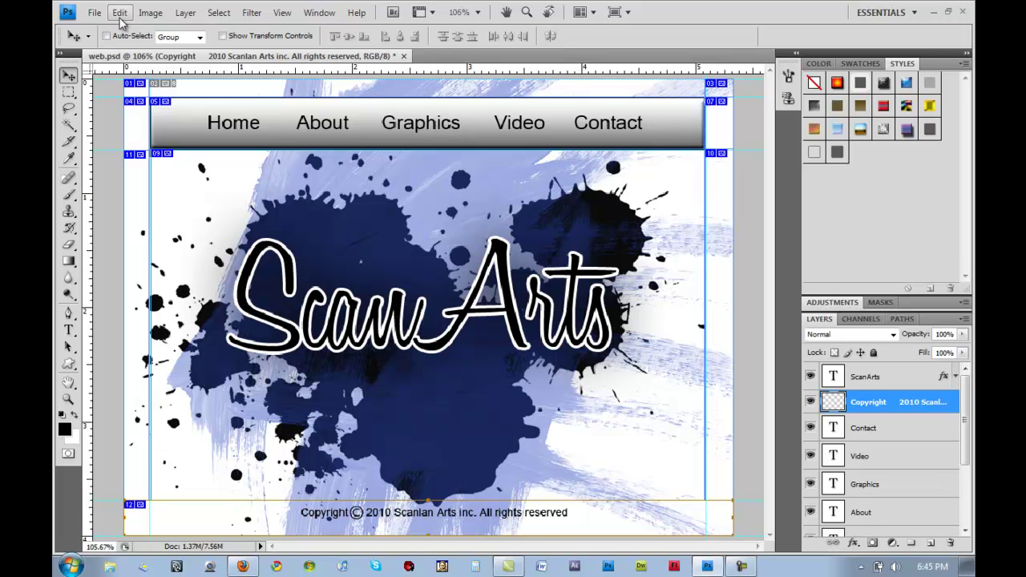
{"action": "left_click", "coordinate": [94, 13]}
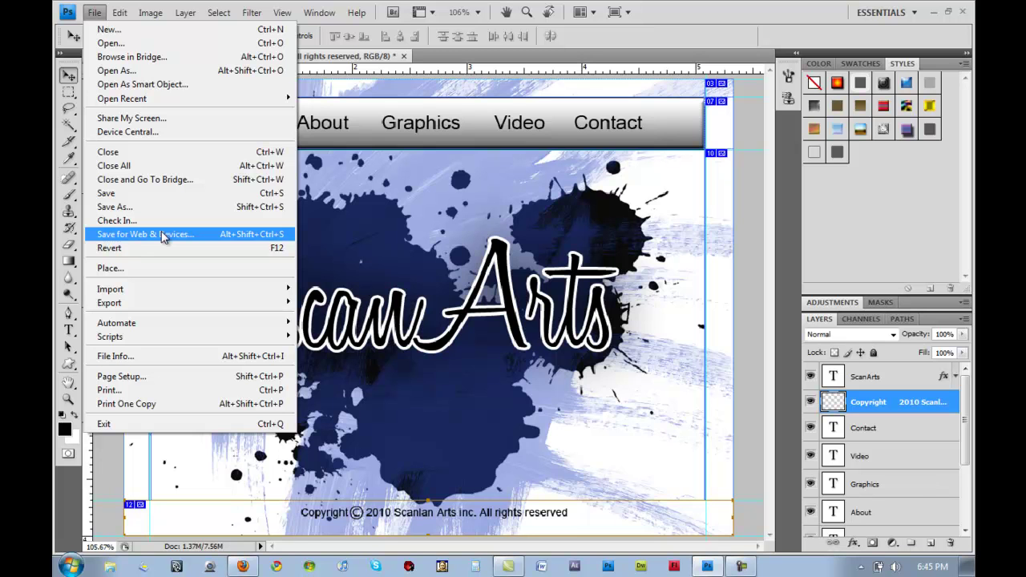
{"action": "left_click", "coordinate": [134, 236]}
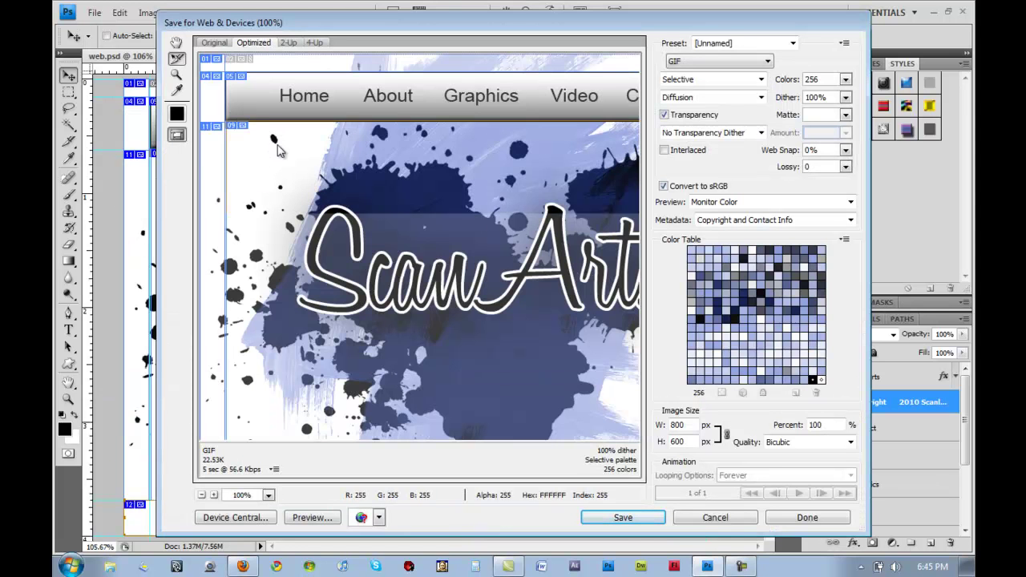
Inspect the individual slices in the export preview and fit the whole layout on screen
{"action": "left_click", "coordinate": [267, 106]}
{"action": "left_click", "coordinate": [265, 64]}
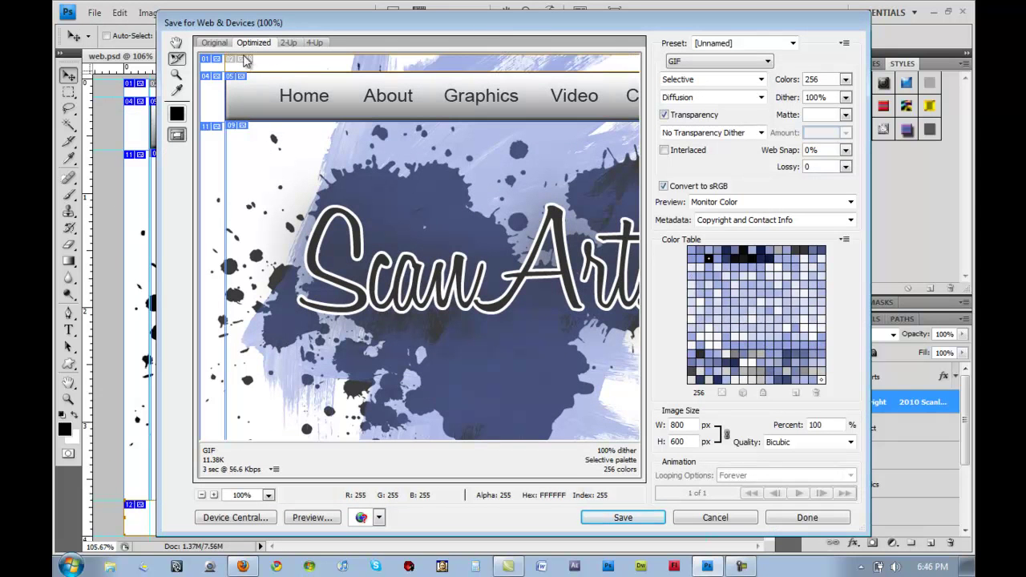
{"action": "left_click", "coordinate": [215, 170]}
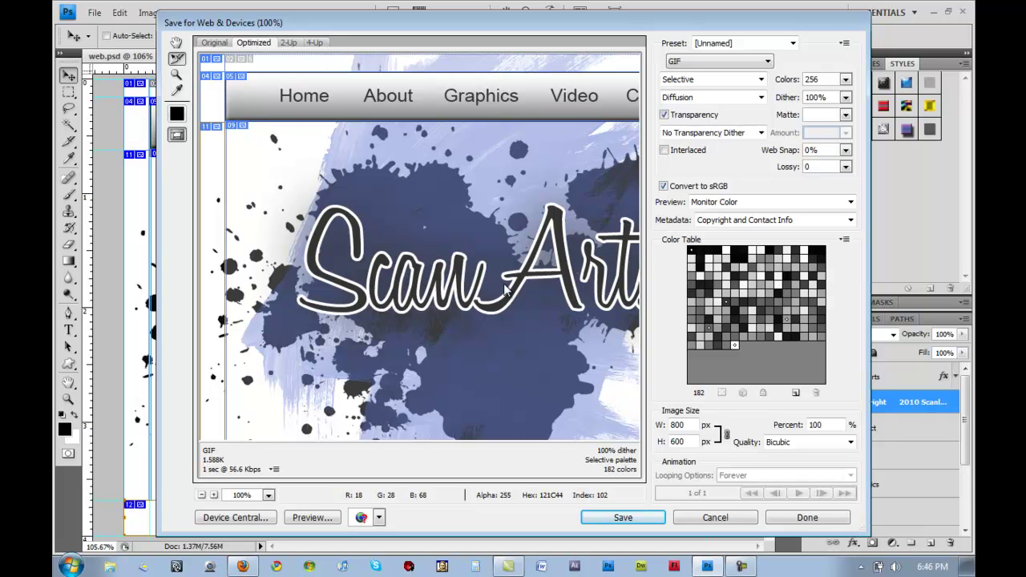
{"action": "left_click", "coordinate": [375, 148]}
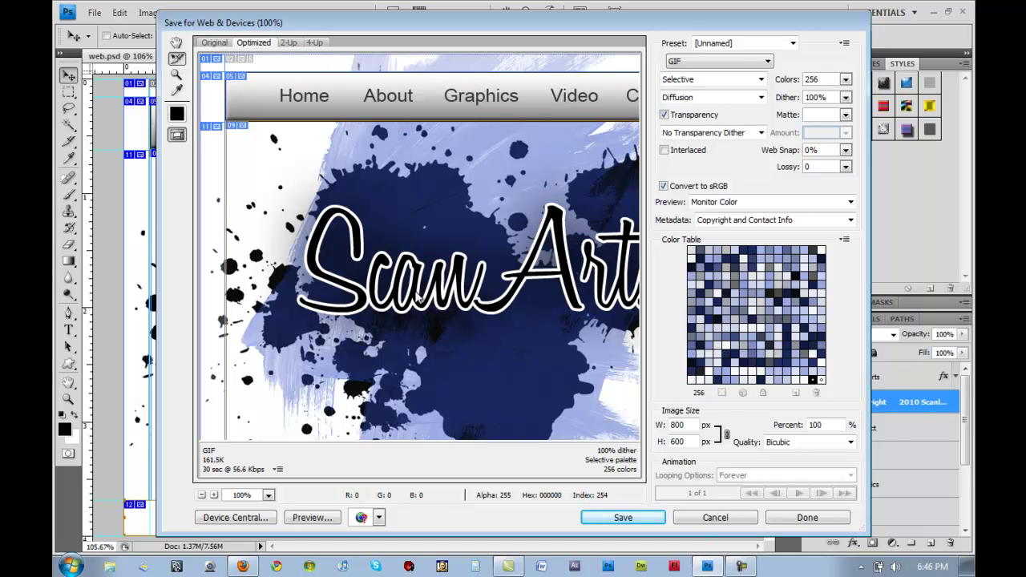
{"action": "left_click", "coordinate": [370, 98]}
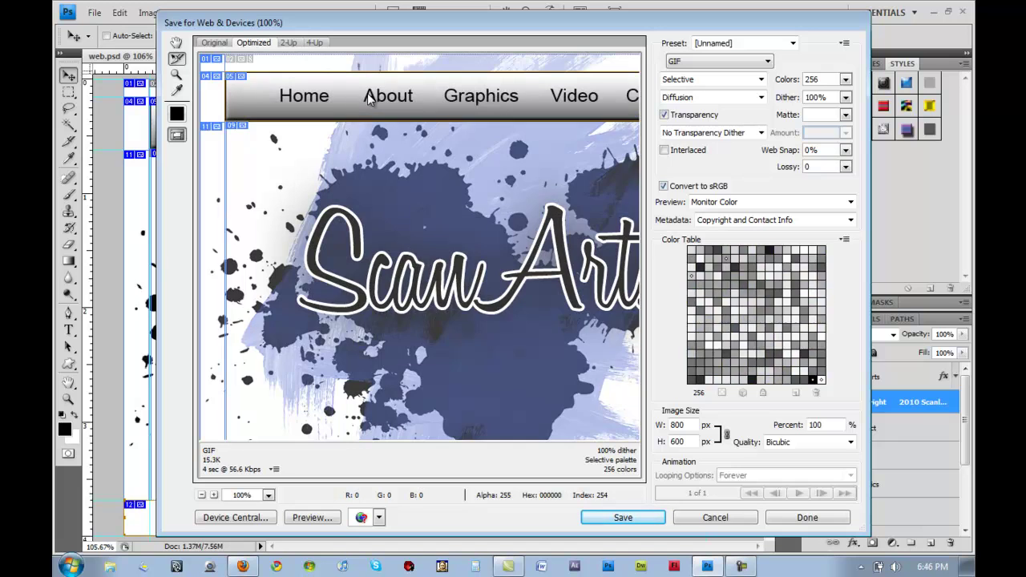
{"action": "left_click", "coordinate": [362, 239]}
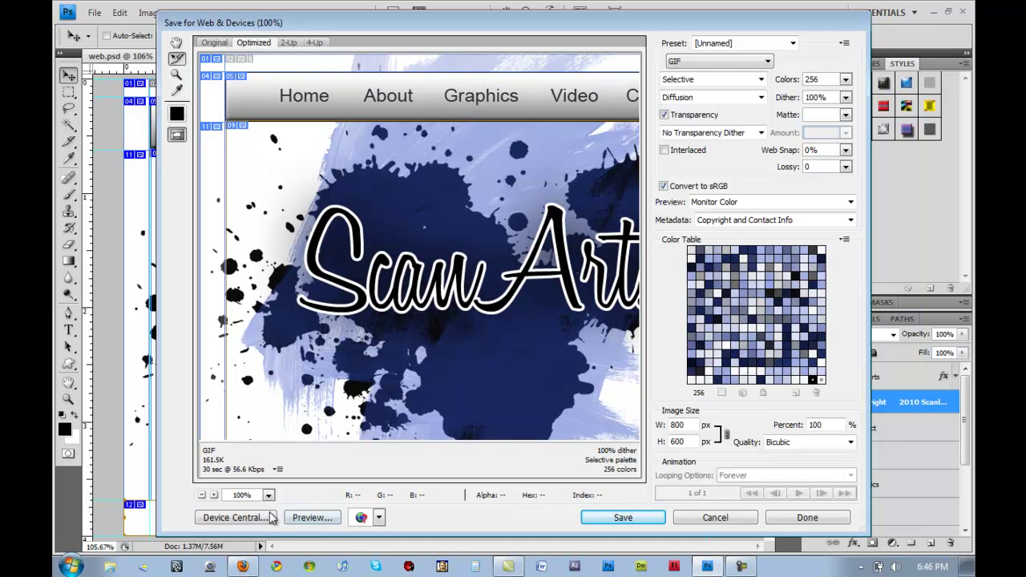
{"action": "left_click", "coordinate": [269, 495]}
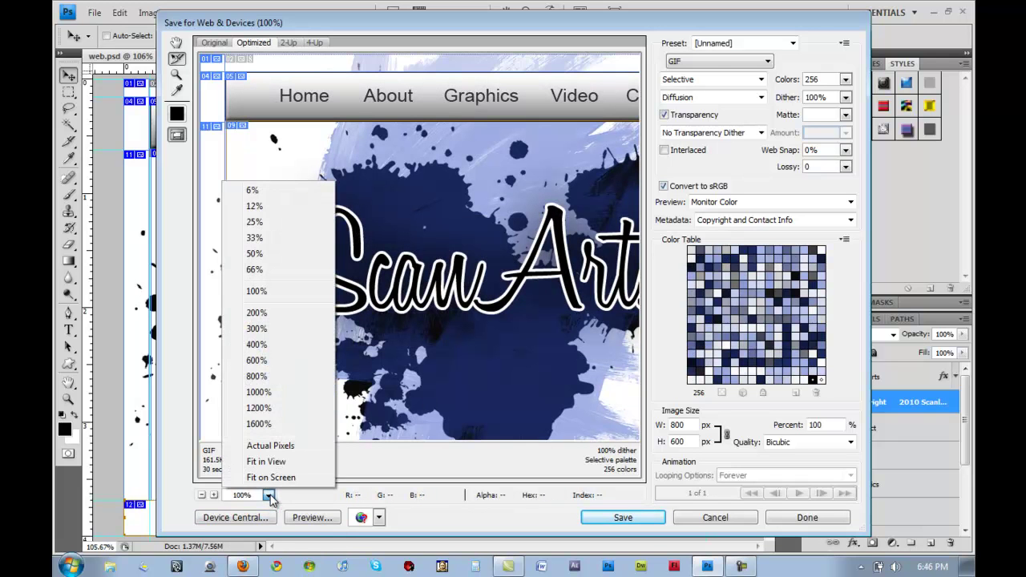
{"action": "left_click", "coordinate": [288, 480]}
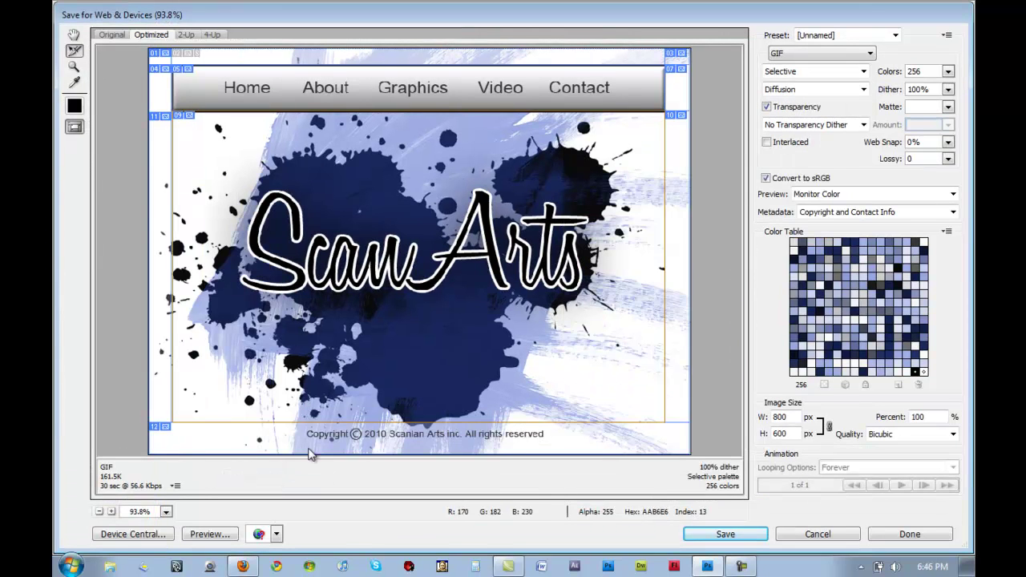
Set the export format of the upper-left corner slice 01 to PNG-24
{"action": "left_click", "coordinate": [550, 98]}
{"action": "left_click", "coordinate": [465, 63]}
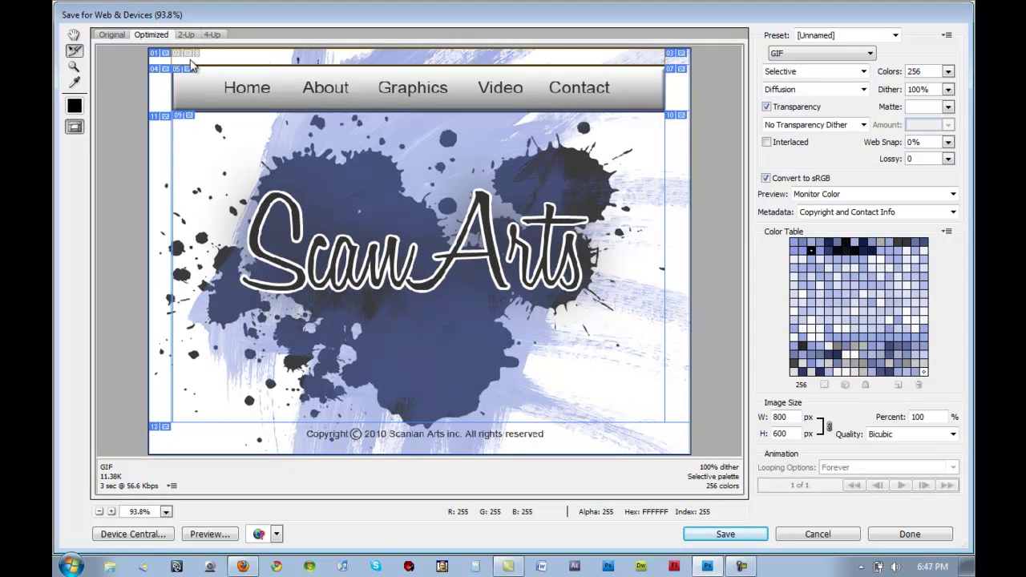
{"action": "left_click", "coordinate": [160, 66]}
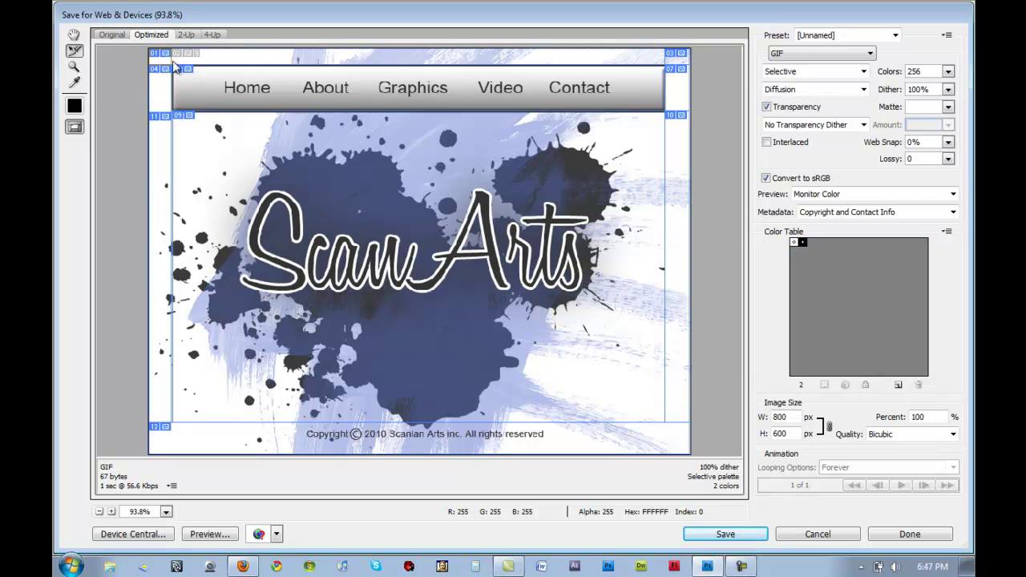
{"action": "left_click", "coordinate": [221, 63]}
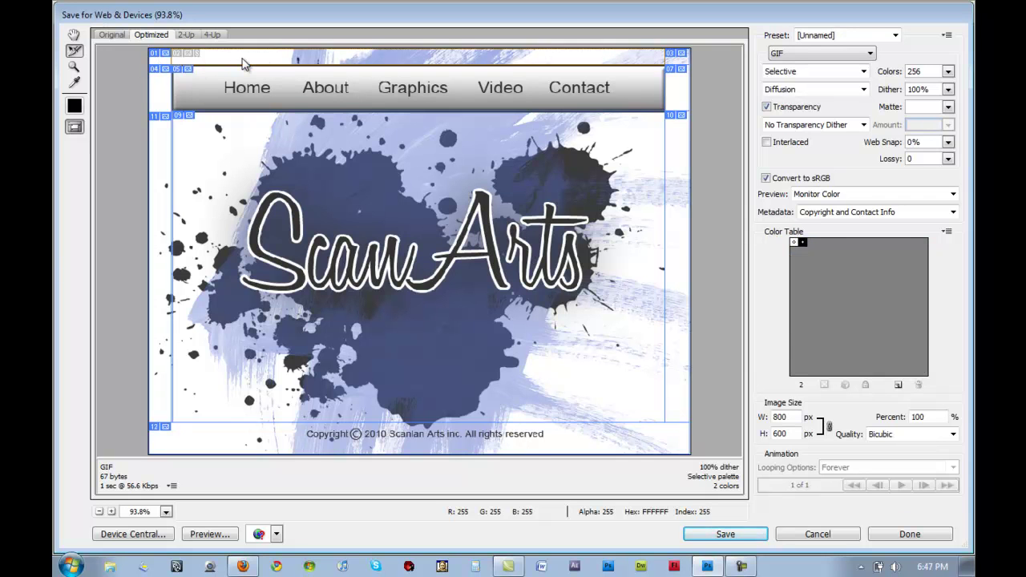
{"action": "left_click", "coordinate": [166, 68]}
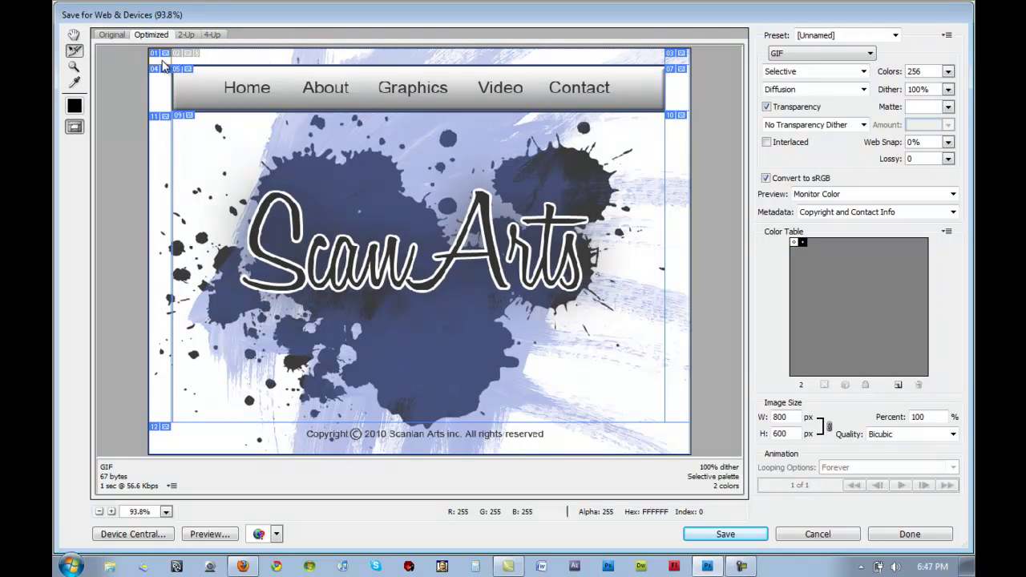
{"action": "left_click", "coordinate": [804, 55]}
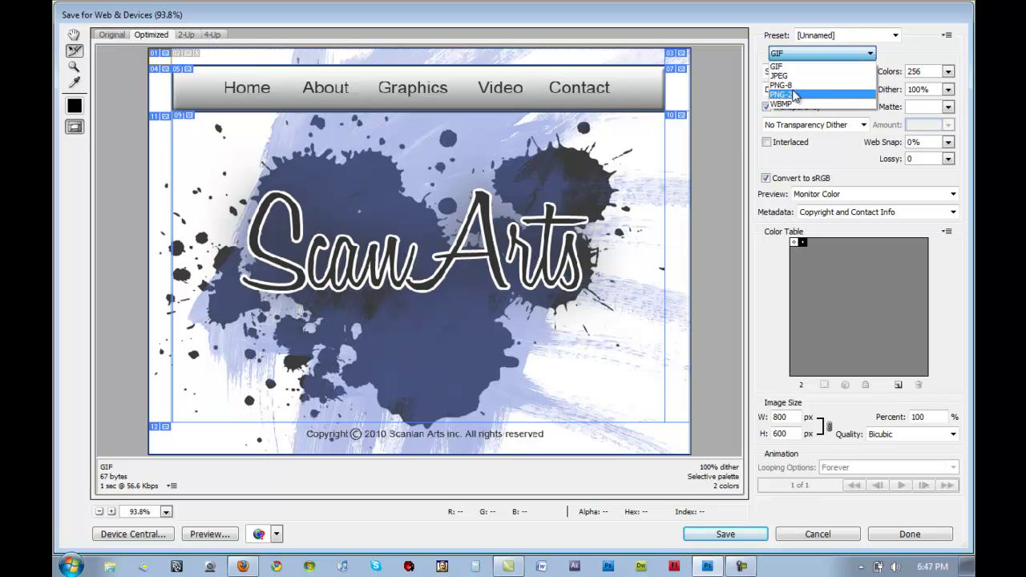
{"action": "left_click", "coordinate": [804, 95]}
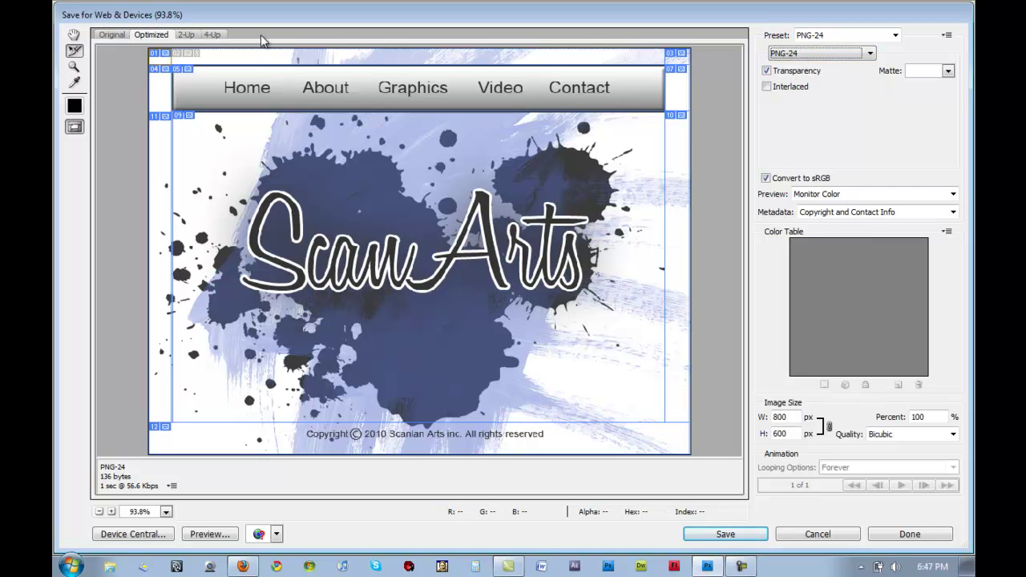
Set the strip slice 02 above the navigation bar and the upper-right corner slice 03 to PNG-24
{"action": "key", "text": "g"}
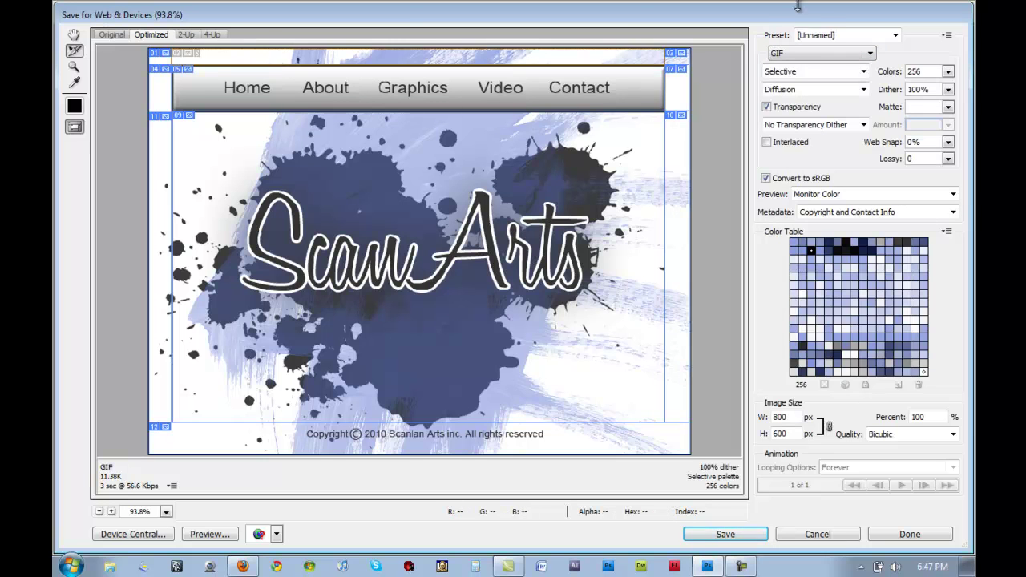
{"action": "left_click", "coordinate": [809, 53]}
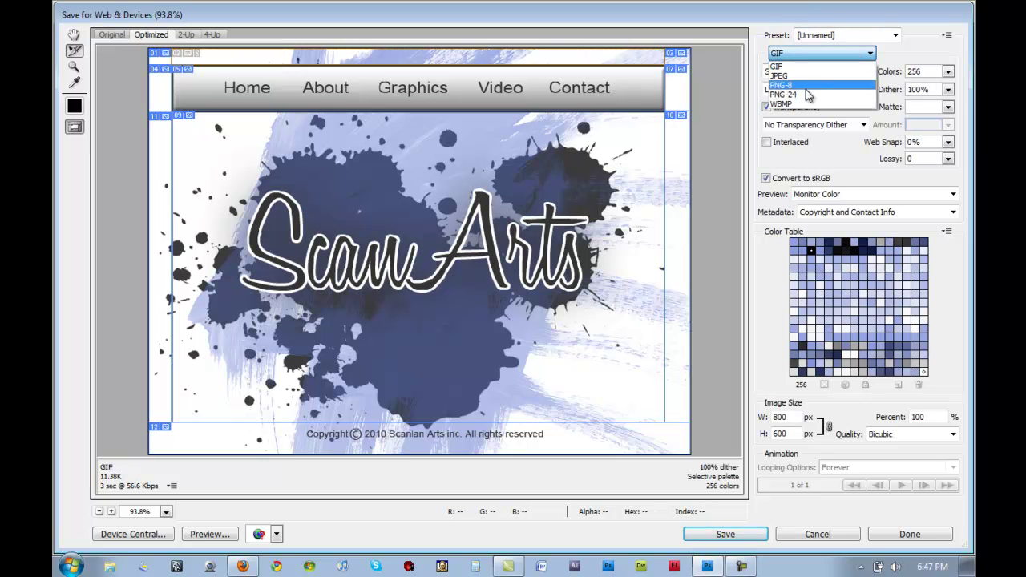
{"action": "left_click", "coordinate": [806, 96]}
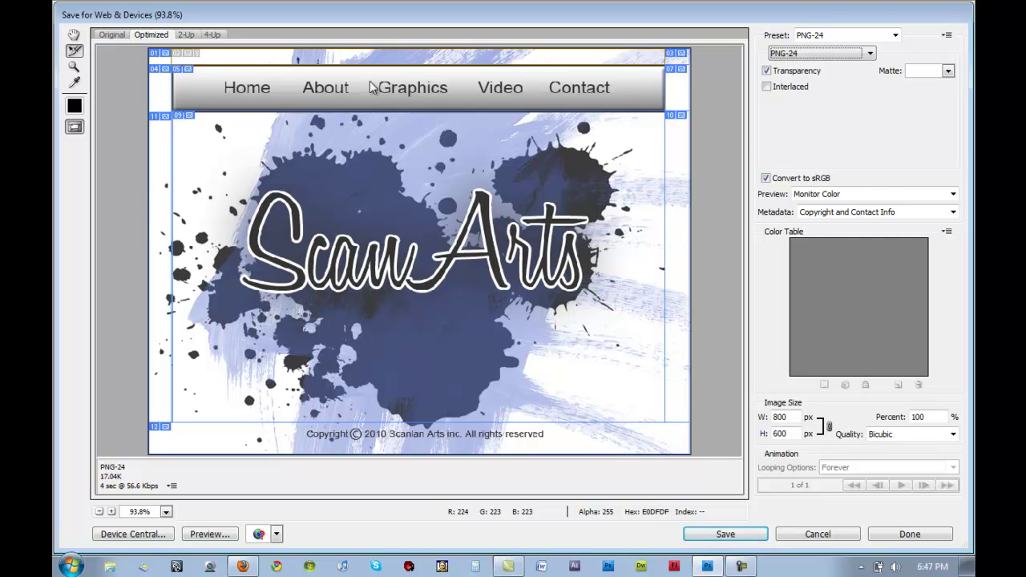
{"action": "key", "text": "g"}
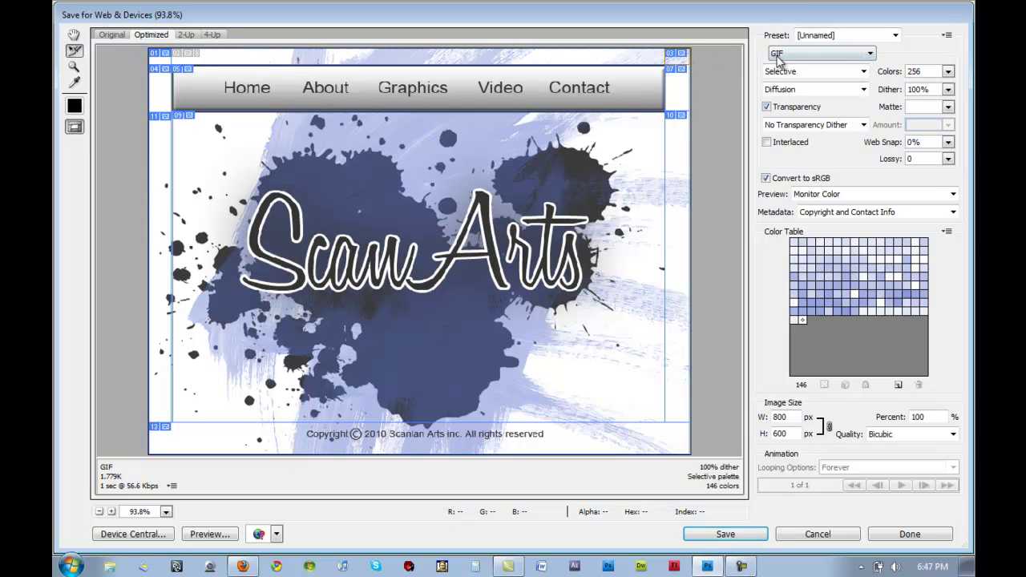
{"action": "left_click", "coordinate": [772, 57]}
{"action": "left_click", "coordinate": [784, 96]}
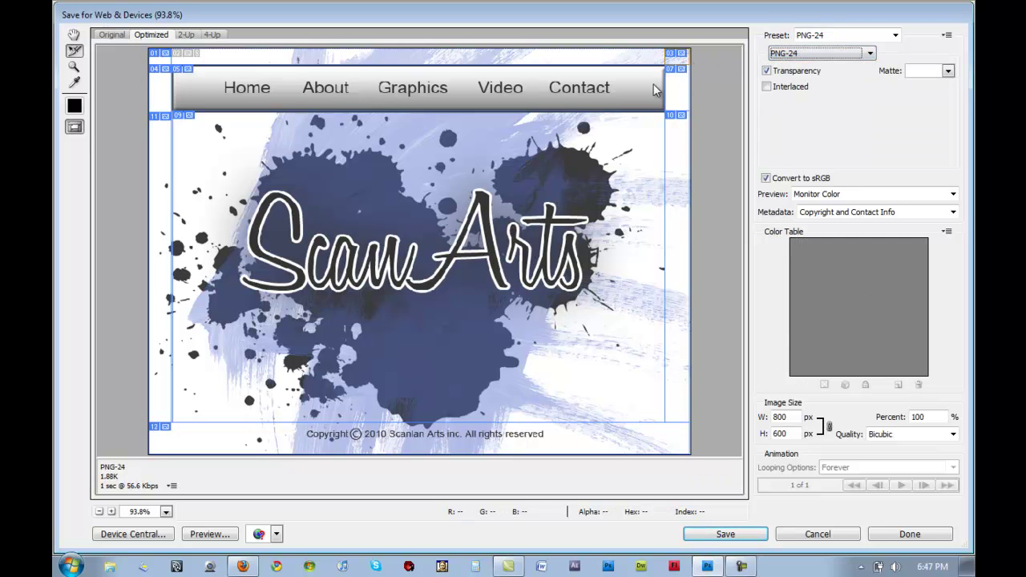
Set slice 04 beside the navigation bar and the navigation bar slice 05 to PNG-24
{"action": "left_click", "coordinate": [817, 53]}
{"action": "left_click", "coordinate": [769, 71]}
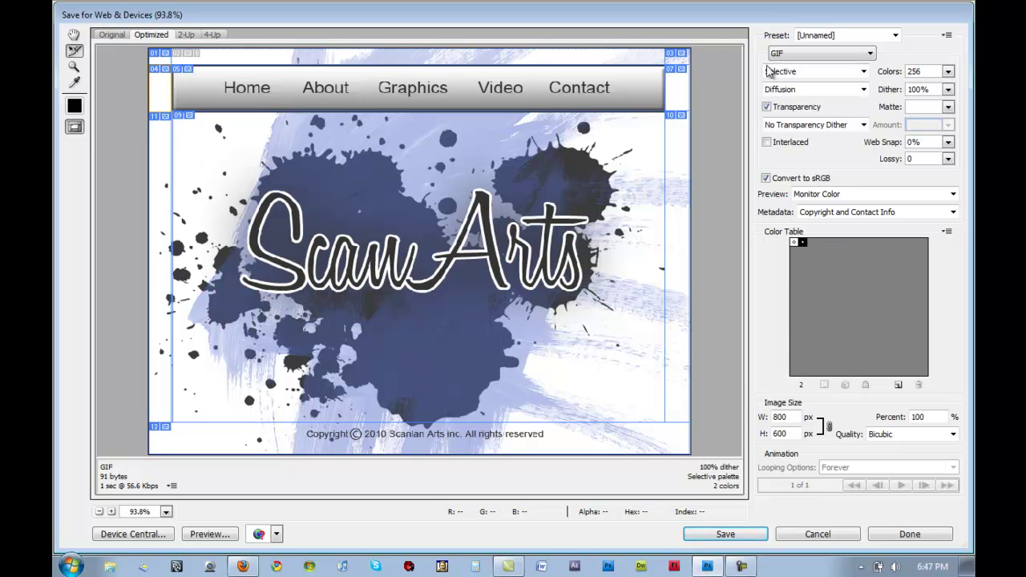
{"action": "left_click", "coordinate": [792, 57]}
{"action": "left_click", "coordinate": [783, 95]}
{"action": "key", "text": "ctrl+z"}
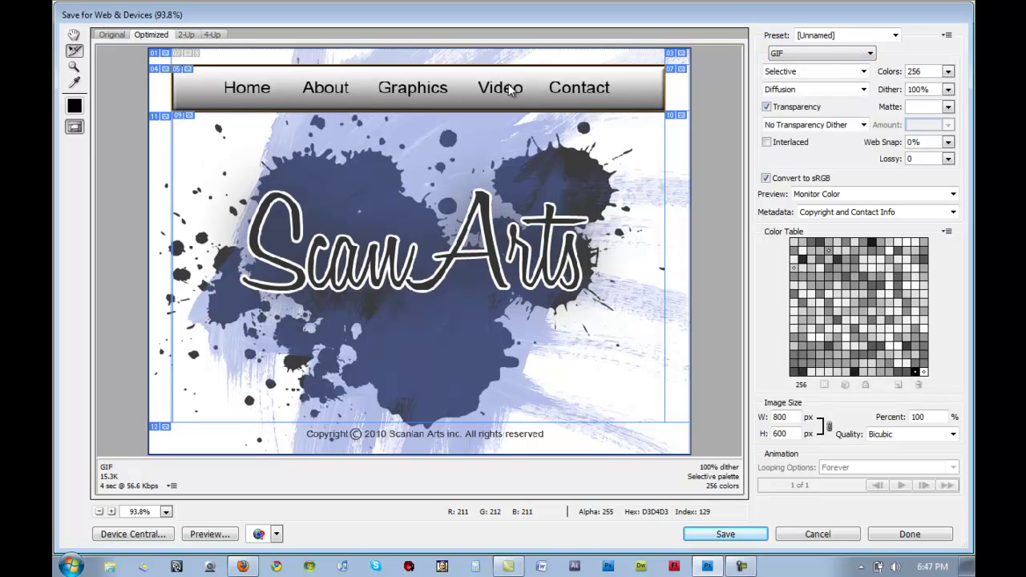
{"action": "left_click", "coordinate": [869, 53]}
{"action": "left_click", "coordinate": [844, 95]}
Set slice 07 at the right end of the navigation bar and the left margin slice 11 to PNG-24
{"action": "key", "text": "ctrl+z"}
{"action": "left_click", "coordinate": [804, 54]}
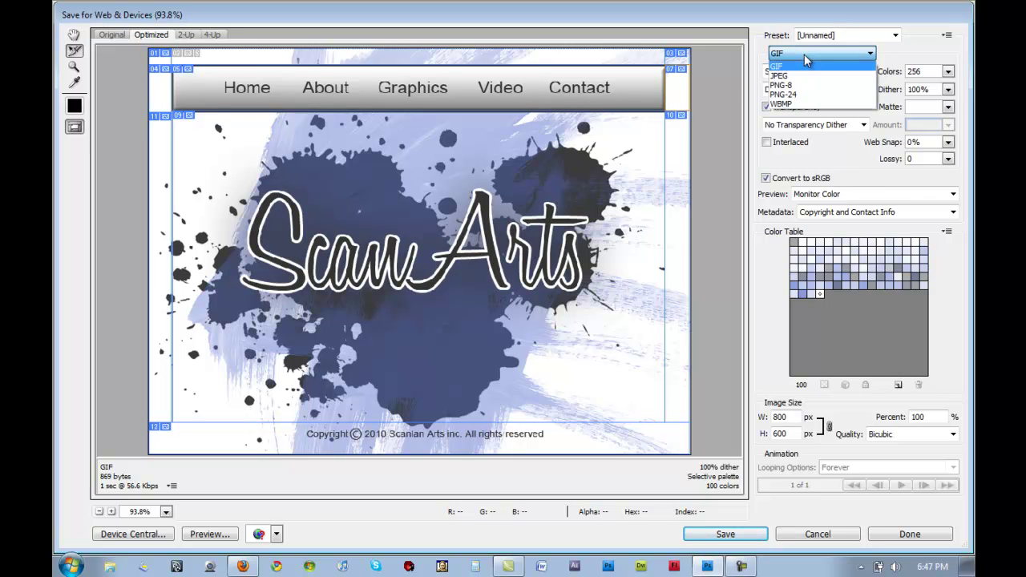
{"action": "left_click", "coordinate": [803, 94]}
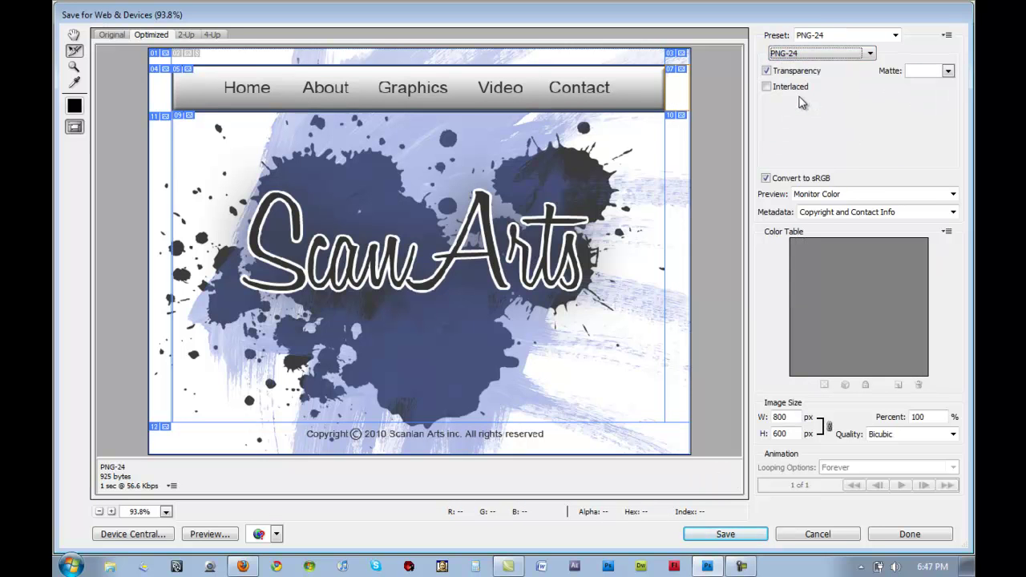
{"action": "left_click", "coordinate": [160, 175]}
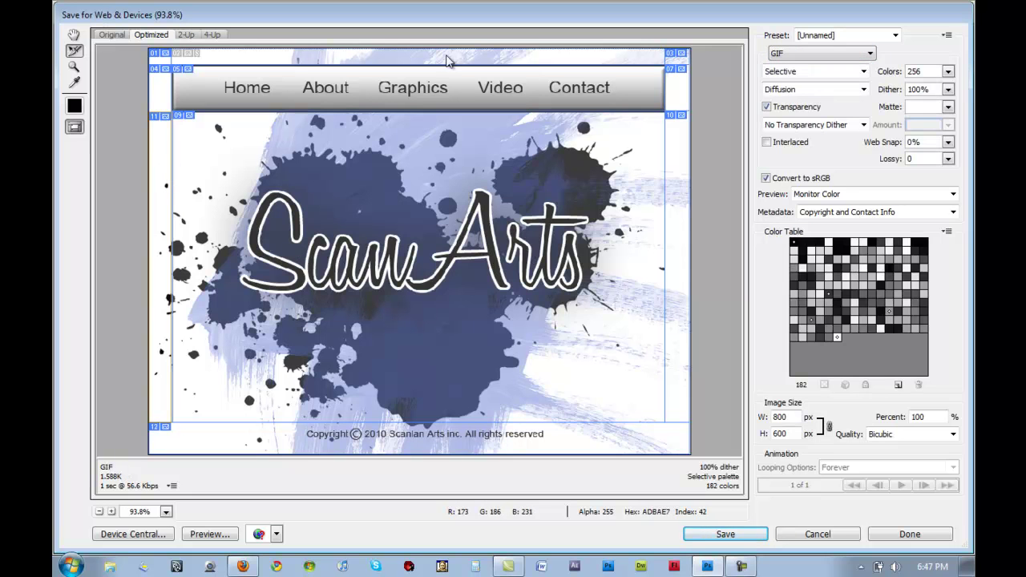
{"action": "left_click", "coordinate": [804, 54]}
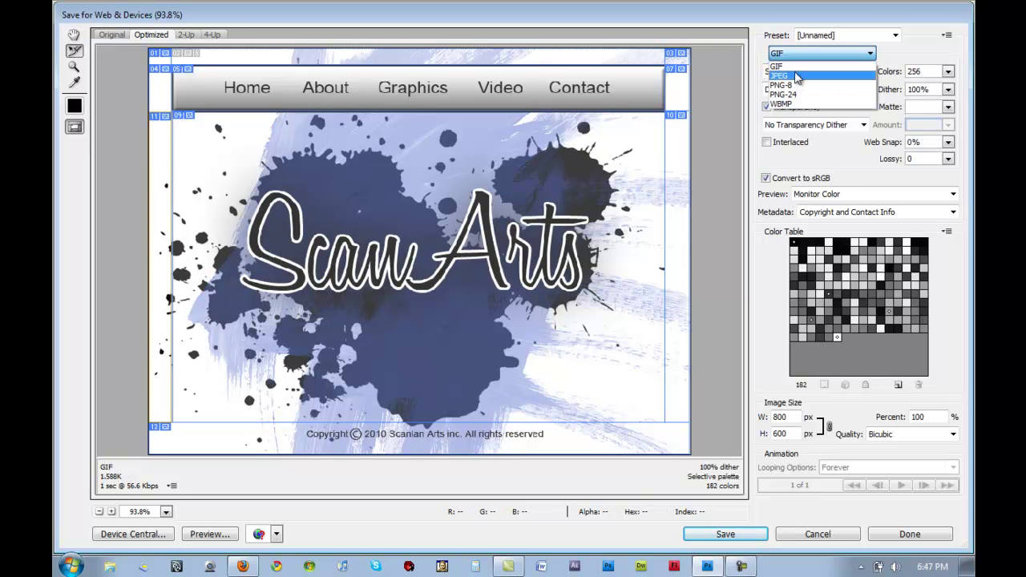
{"action": "left_click", "coordinate": [795, 94]}
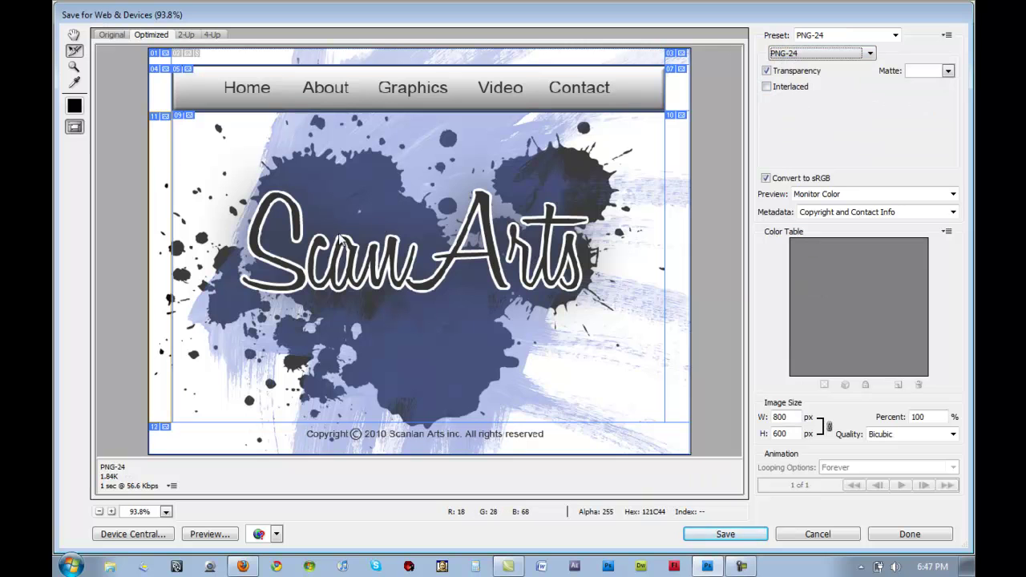
Set the right margin slice 10 and the large central Scan Arts slice 09 to PNG-24
{"action": "left_click", "coordinate": [821, 53]}
{"action": "left_click", "coordinate": [825, 64]}
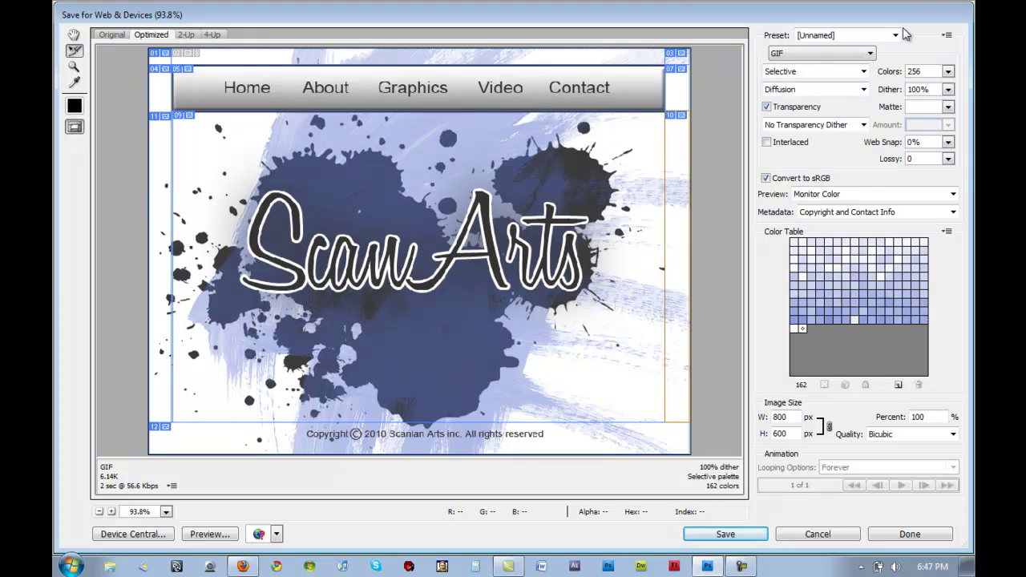
{"action": "left_click", "coordinate": [855, 57]}
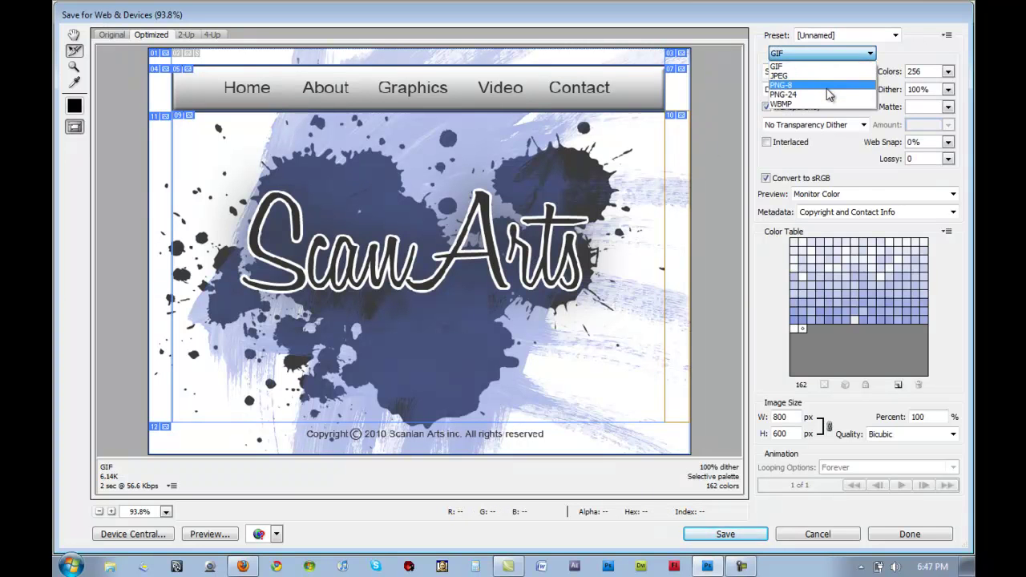
{"action": "left_click", "coordinate": [834, 83]}
{"action": "key", "text": "ctrl+z"}
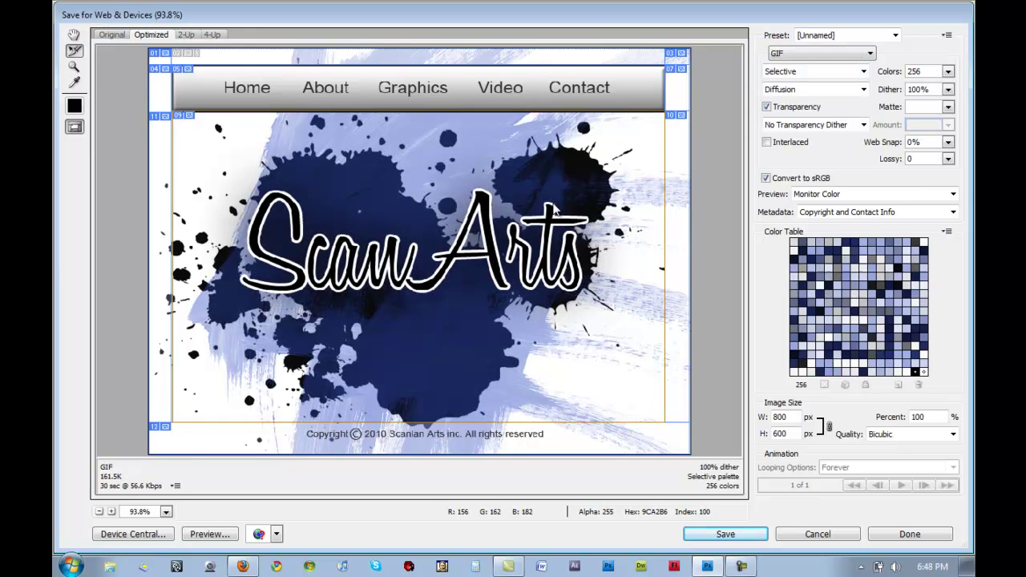
{"action": "left_click", "coordinate": [870, 55]}
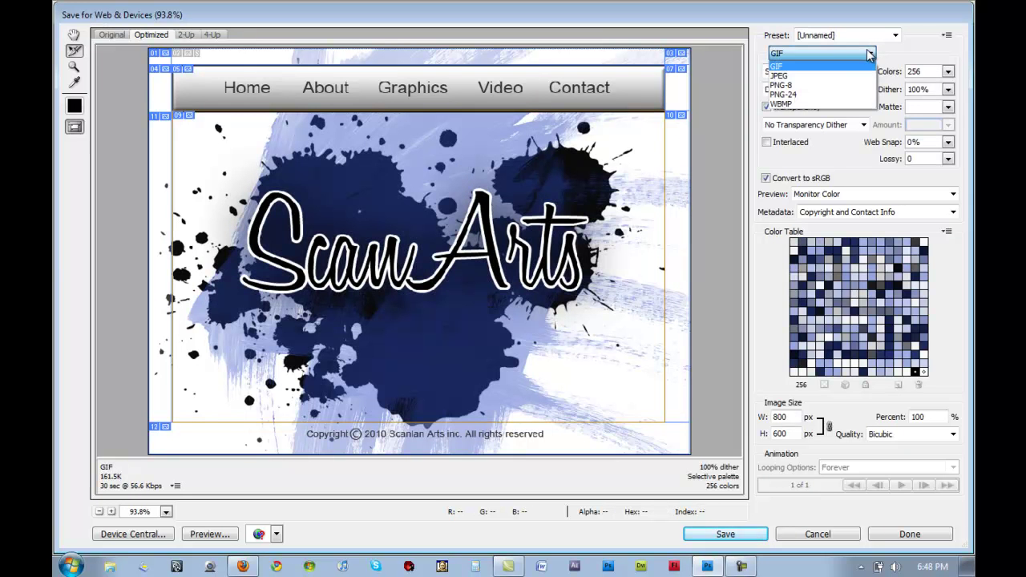
{"action": "left_click", "coordinate": [832, 94]}
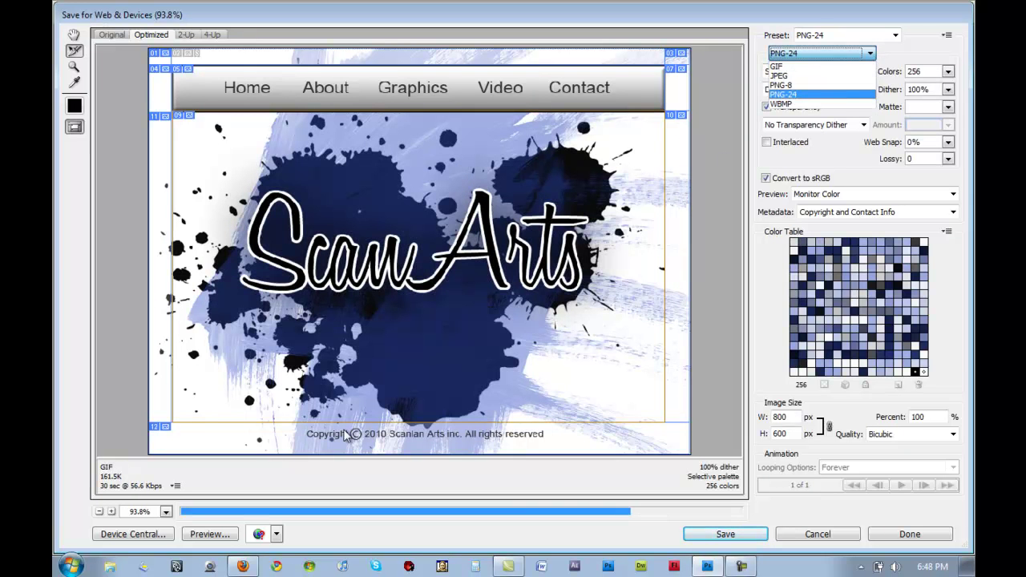
Set the copyright footer slice 12 to PNG-24 and check the format of the right margin slice 10
{"action": "key", "text": "ctrl+z"}
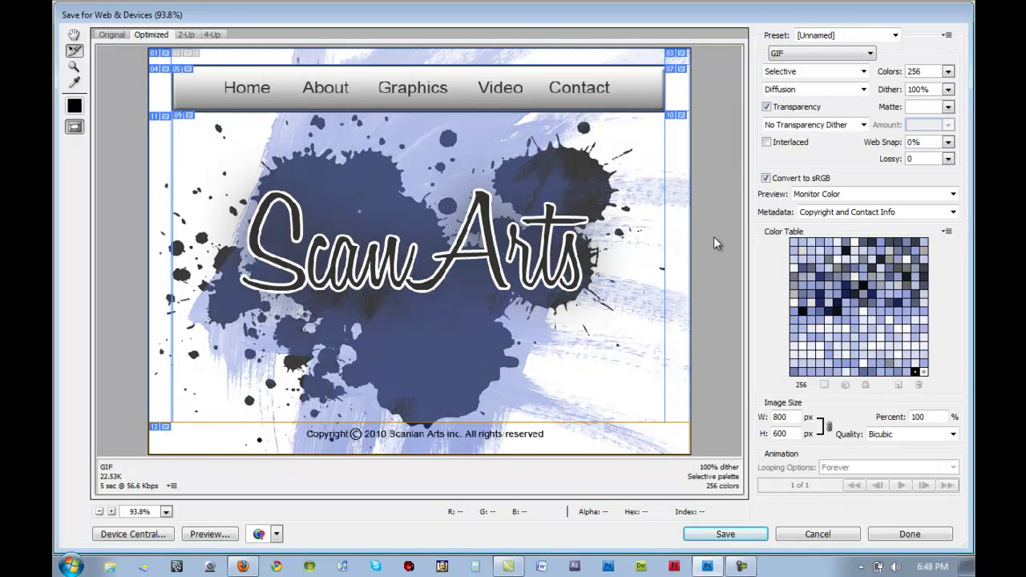
{"action": "left_click", "coordinate": [826, 56]}
{"action": "left_click", "coordinate": [831, 95]}
{"action": "left_click", "coordinate": [680, 155]}
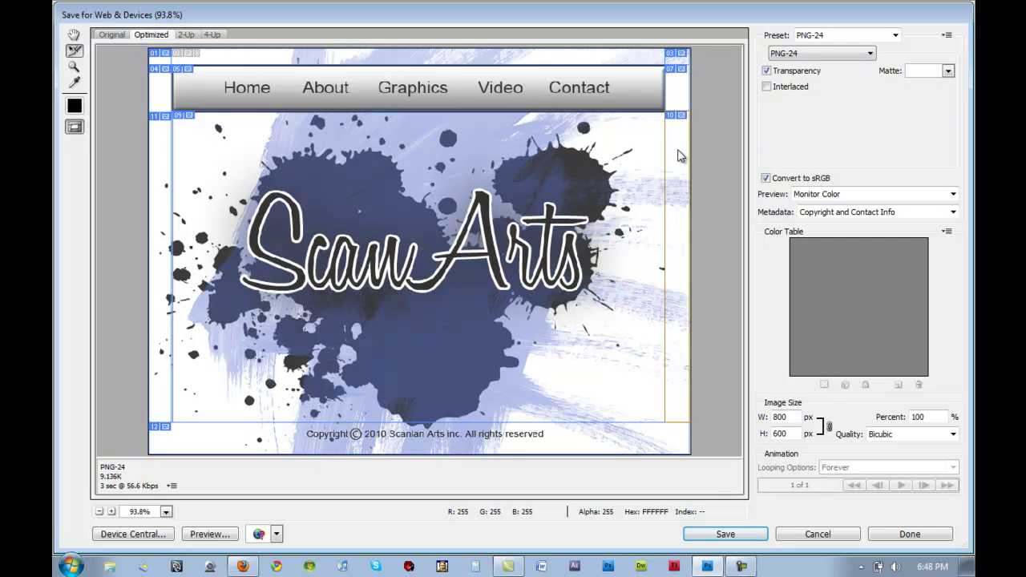
Check the format of the left margin slice 11, the central Scan Arts slice 09 and the navigation bar slice 05
{"action": "left_click", "coordinate": [165, 177]}
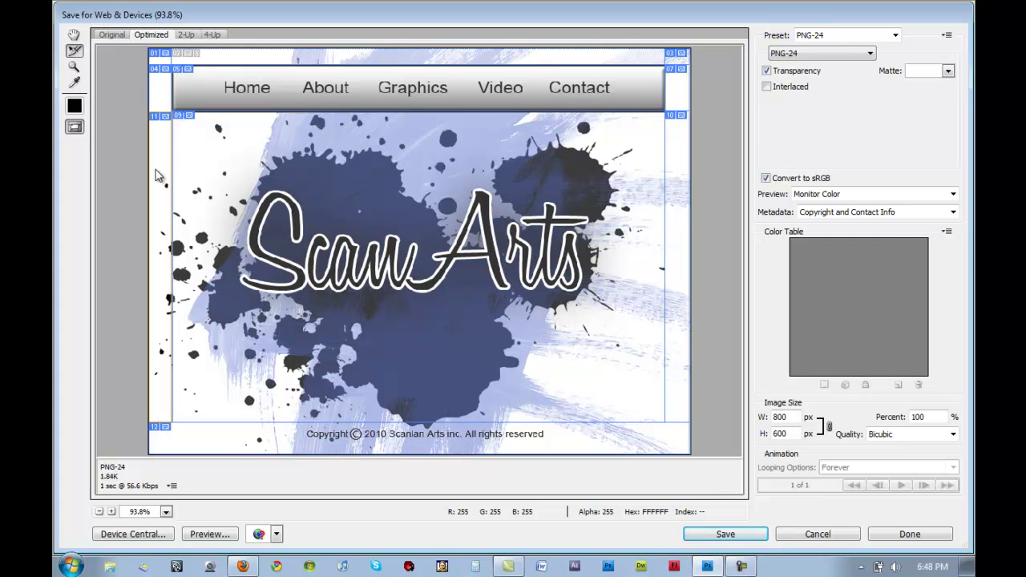
{"action": "left_click", "coordinate": [465, 374]}
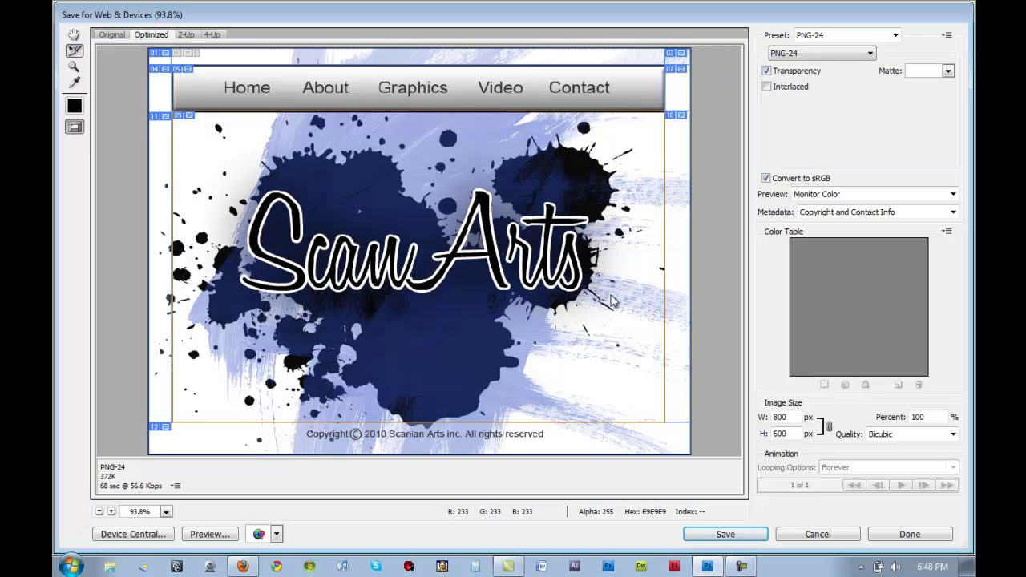
{"action": "left_click", "coordinate": [433, 90]}
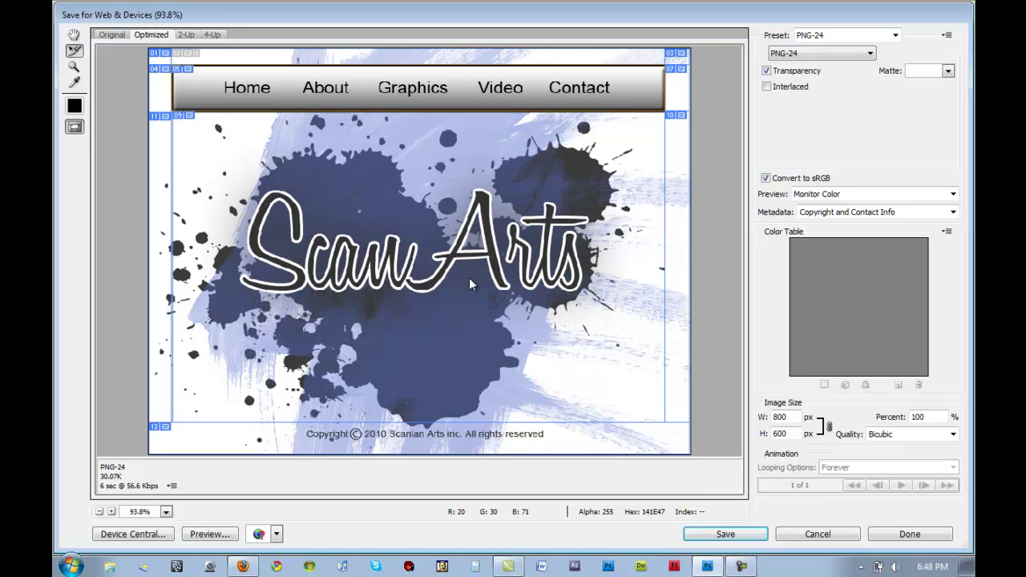
Save the optimized slices as HTML and Images under web.html in the ScanlanWeb folder on the Desktop, with default settings and all slices
{"action": "left_click", "coordinate": [746, 534]}
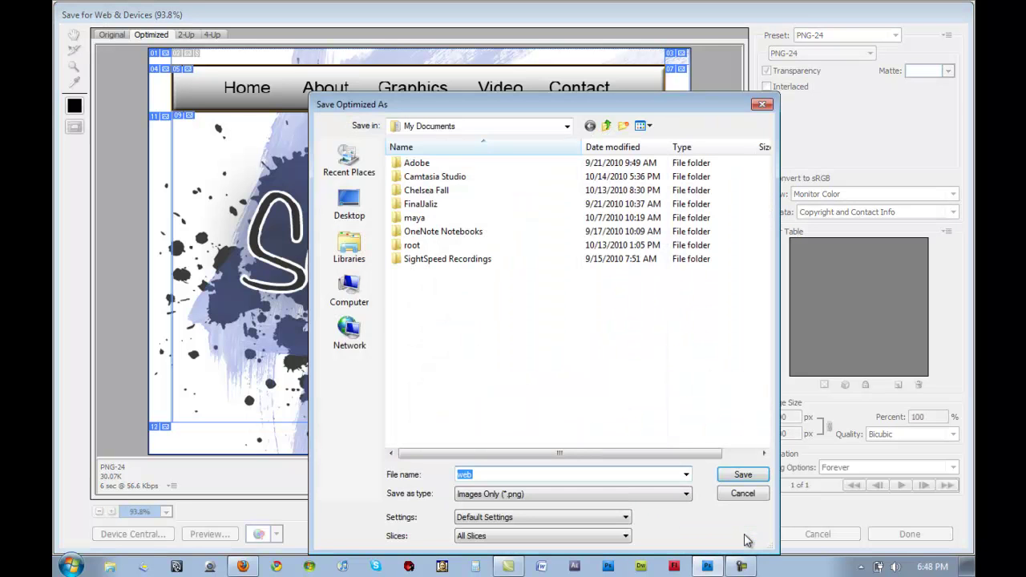
{"action": "left_click", "coordinate": [359, 204]}
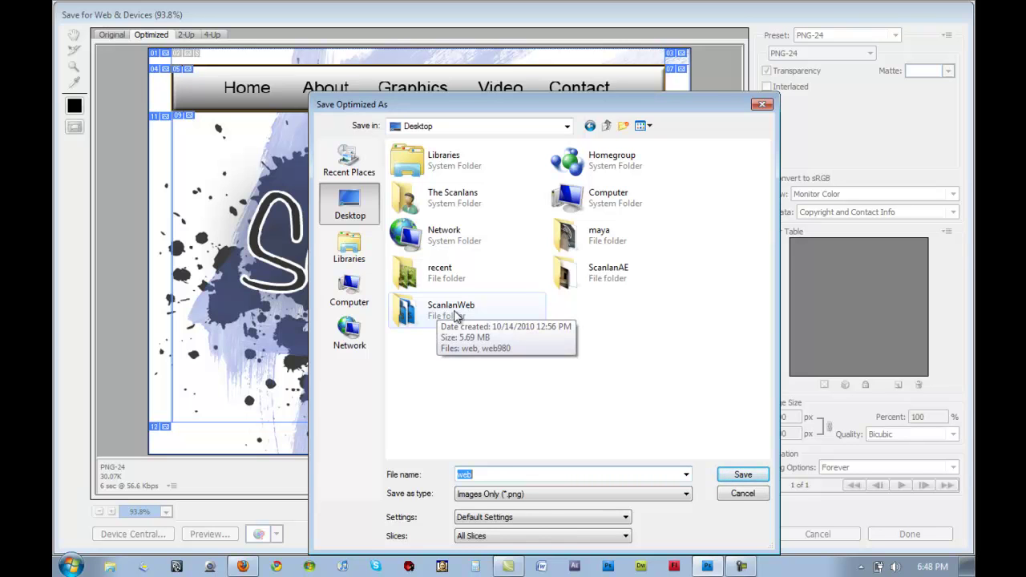
{"action": "double_click", "coordinate": [449, 313]}
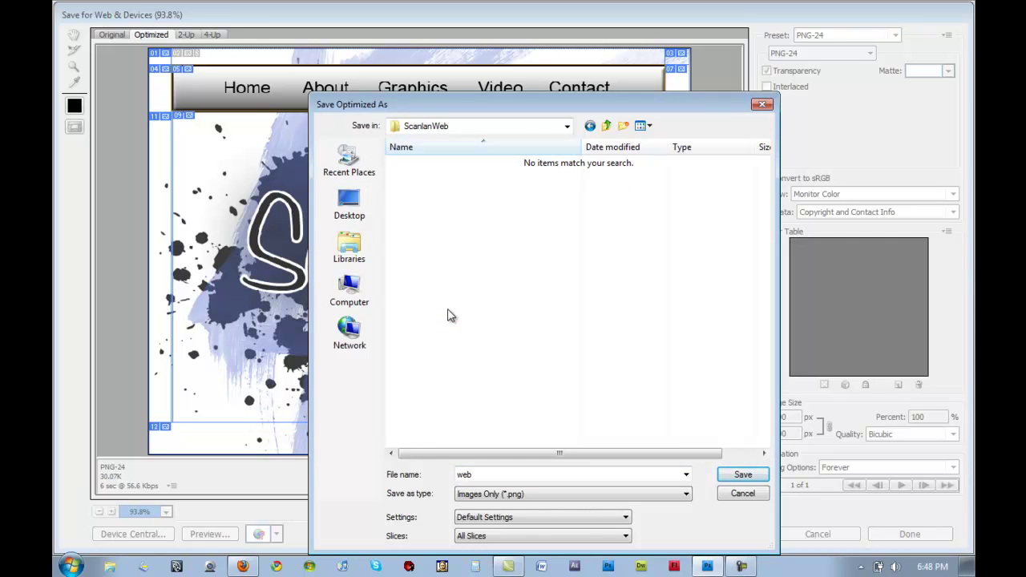
{"action": "left_click", "coordinate": [599, 495]}
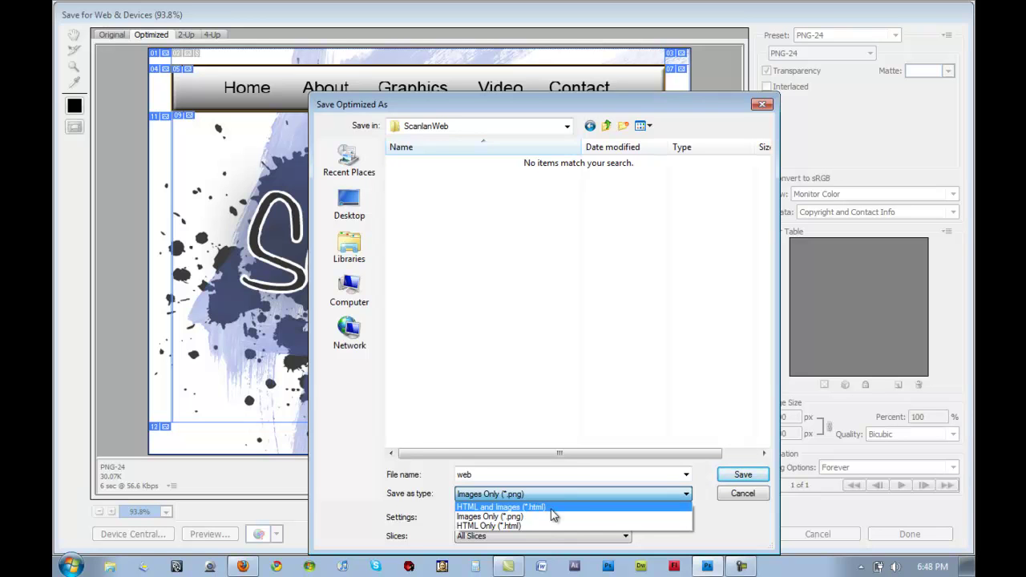
{"action": "left_click", "coordinate": [570, 507]}
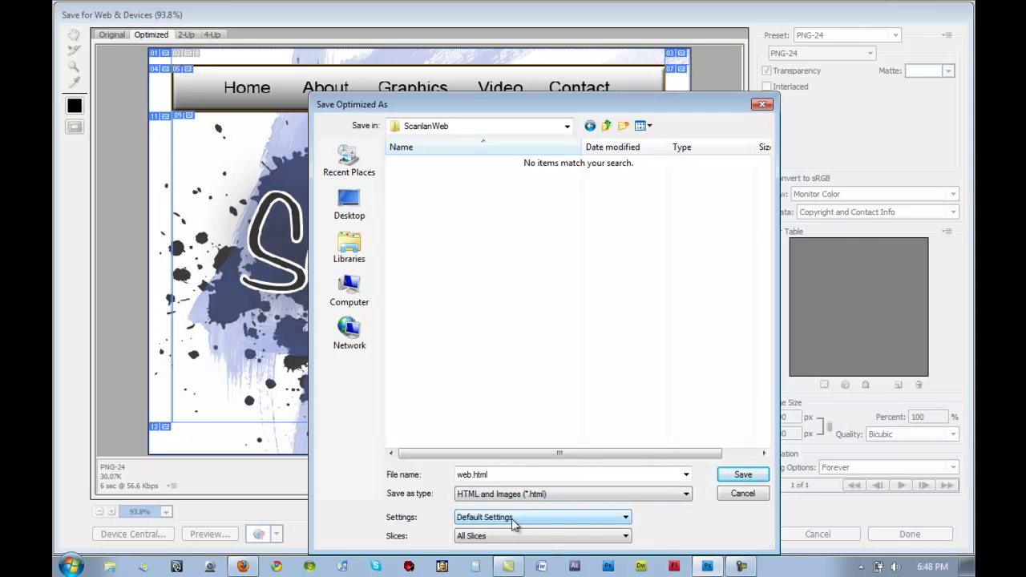
{"action": "left_click", "coordinate": [743, 475]}
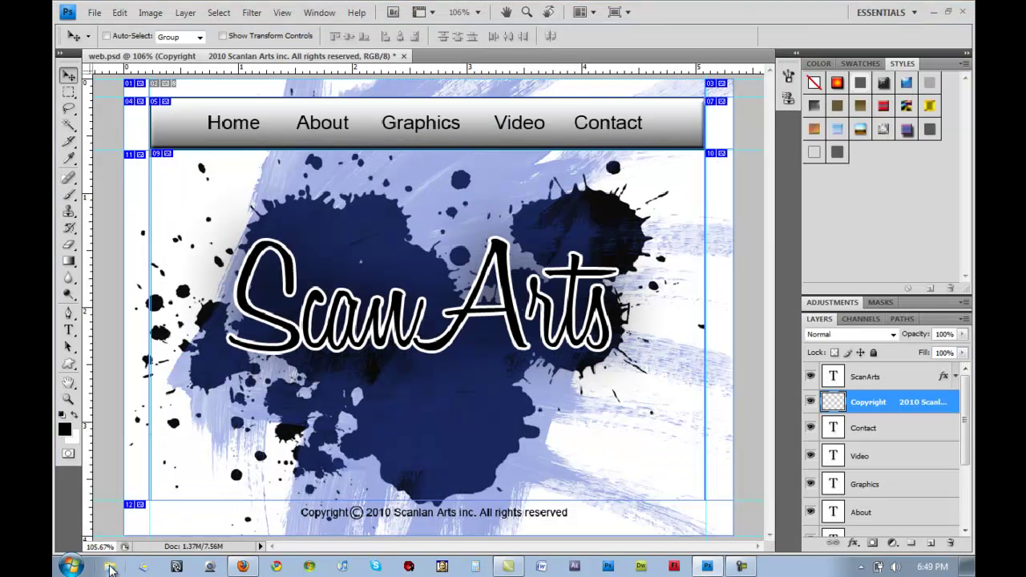
Switch to Windows Explorer and inspect the exported web HTML document and images folder in the Desktop's ScanlanWeb folder
{"action": "left_click", "coordinate": [111, 567]}
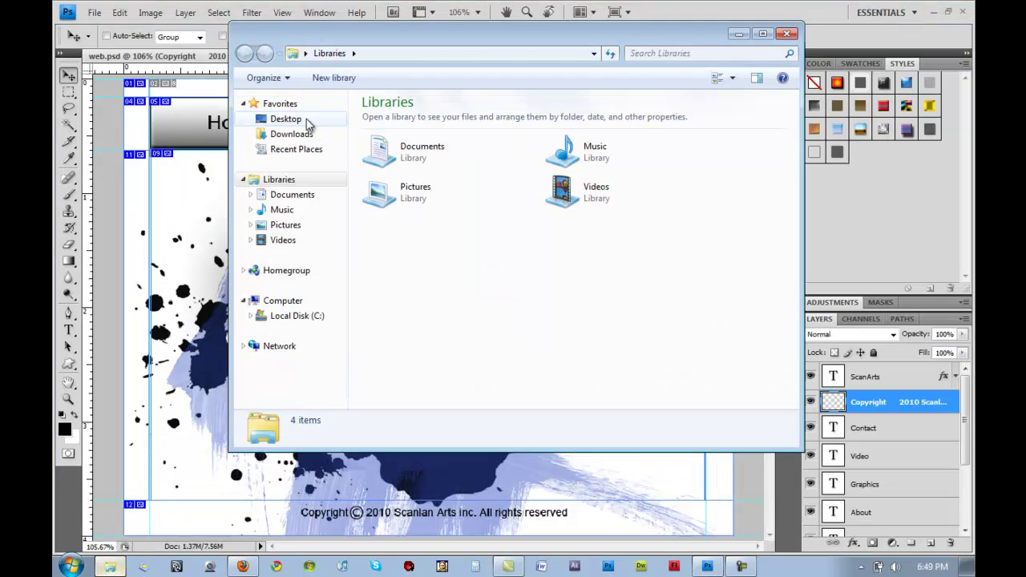
{"action": "left_click", "coordinate": [308, 121]}
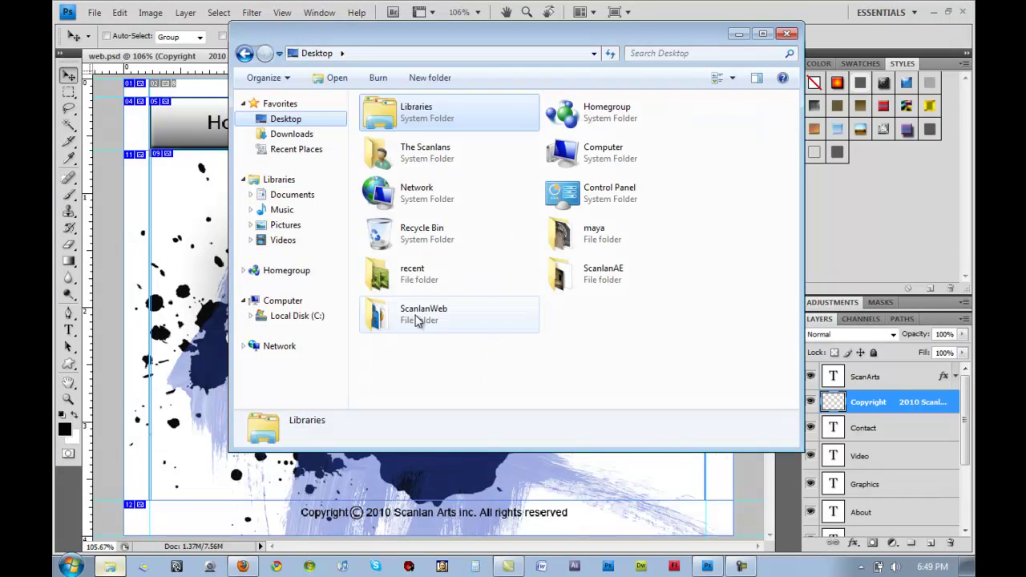
{"action": "double_click", "coordinate": [415, 321]}
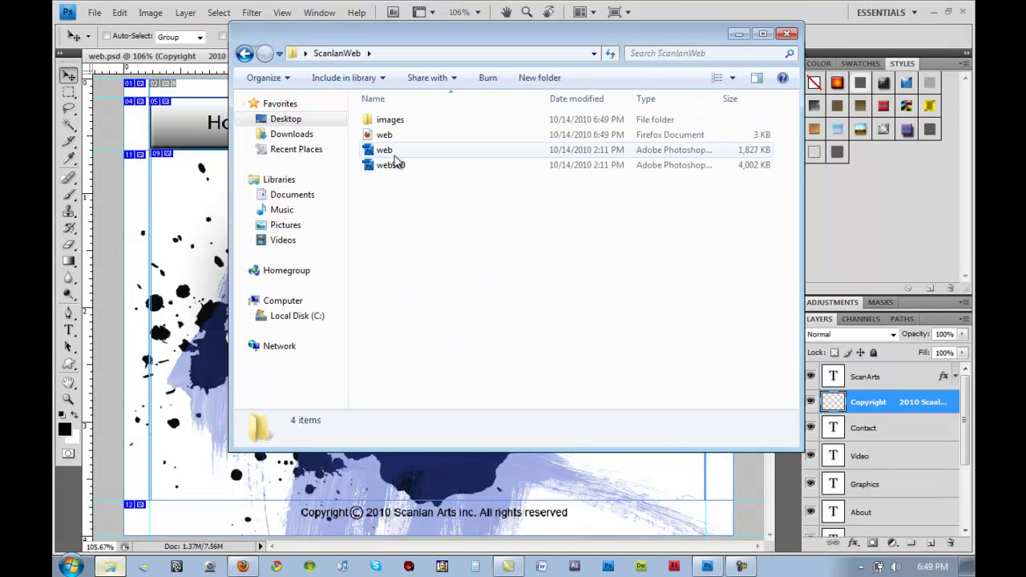
{"action": "left_click", "coordinate": [386, 136]}
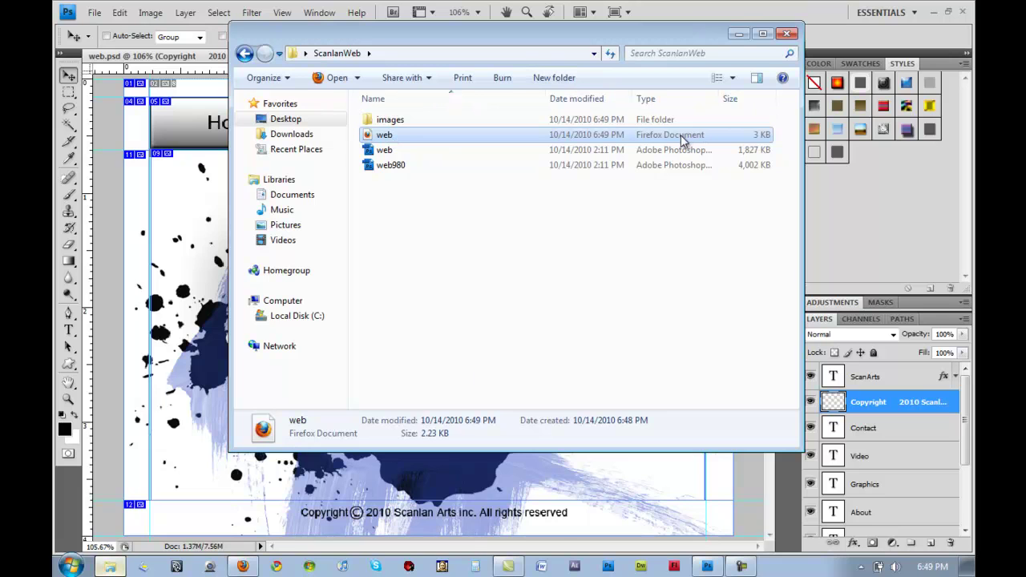
{"action": "double_click", "coordinate": [386, 120]}
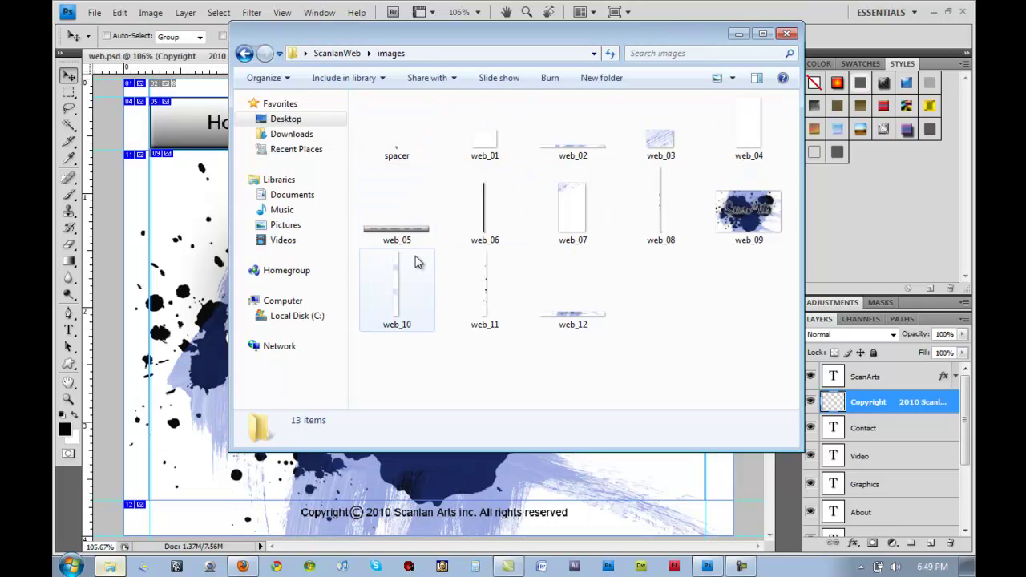
Review the exported slice images and the web HTML document in ScanlanWeb once more, and close the folder window
{"action": "left_click", "coordinate": [344, 470]}
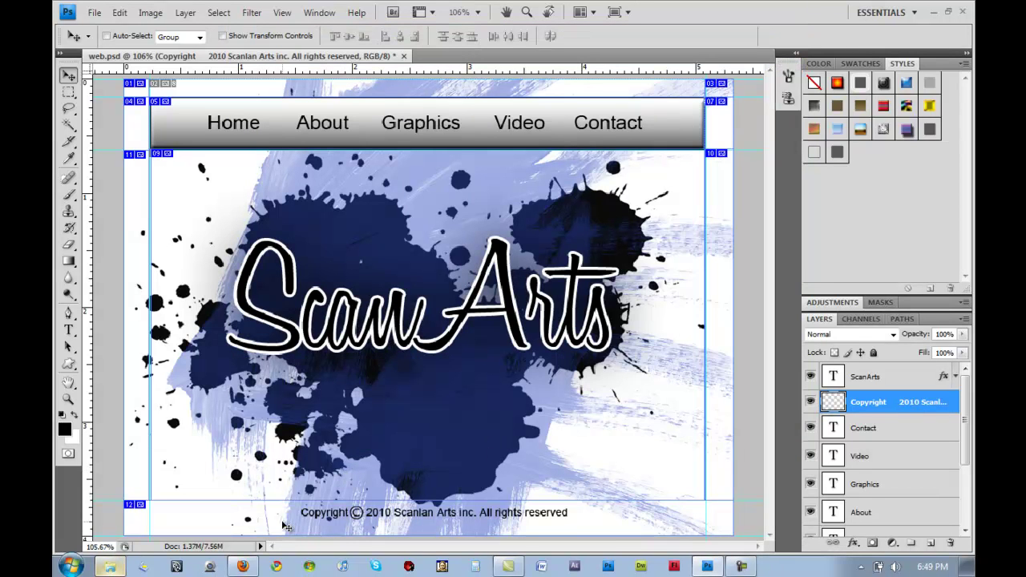
{"action": "left_click", "coordinate": [110, 567]}
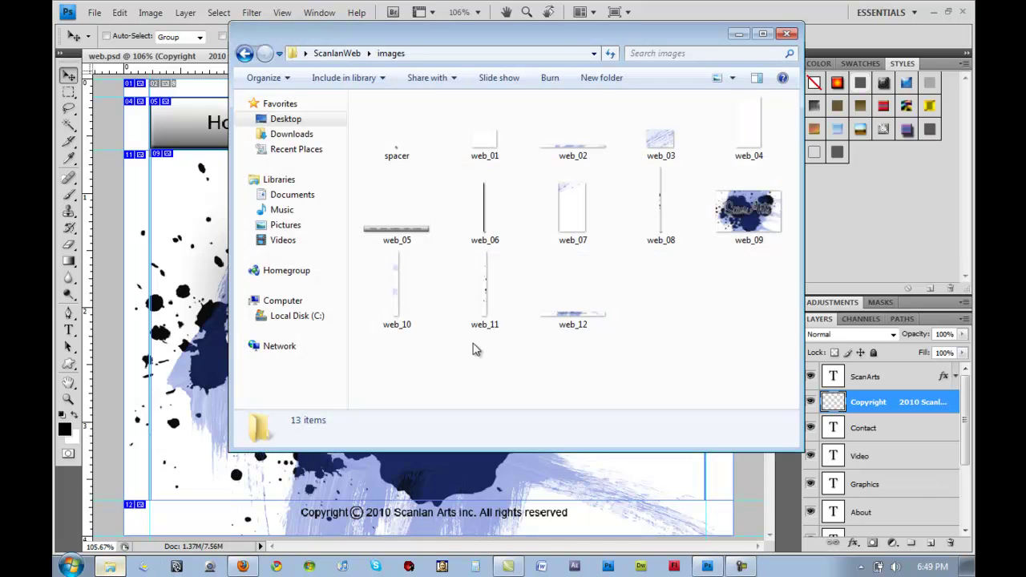
{"action": "left_click", "coordinate": [337, 54]}
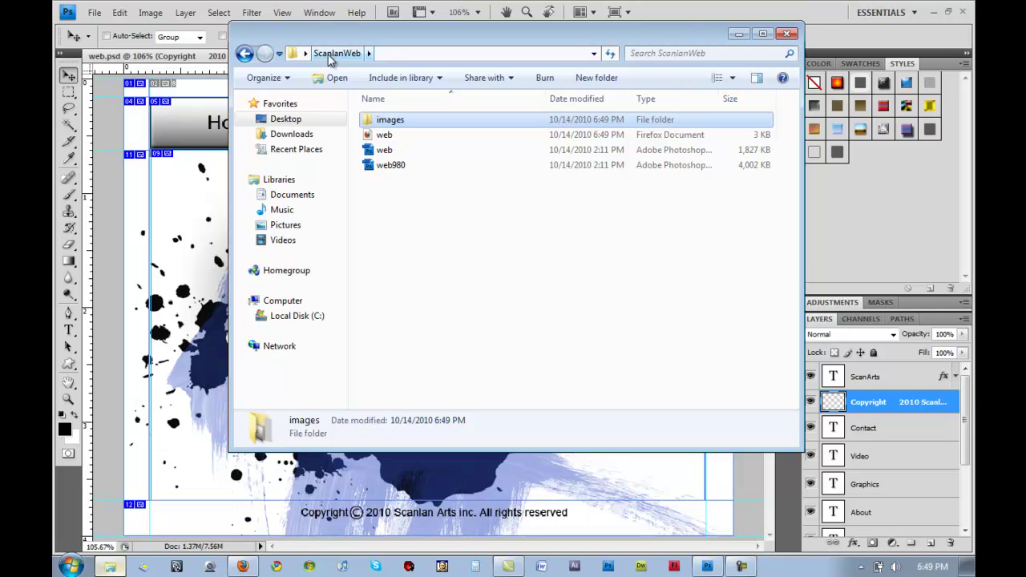
{"action": "double_click", "coordinate": [386, 121]}
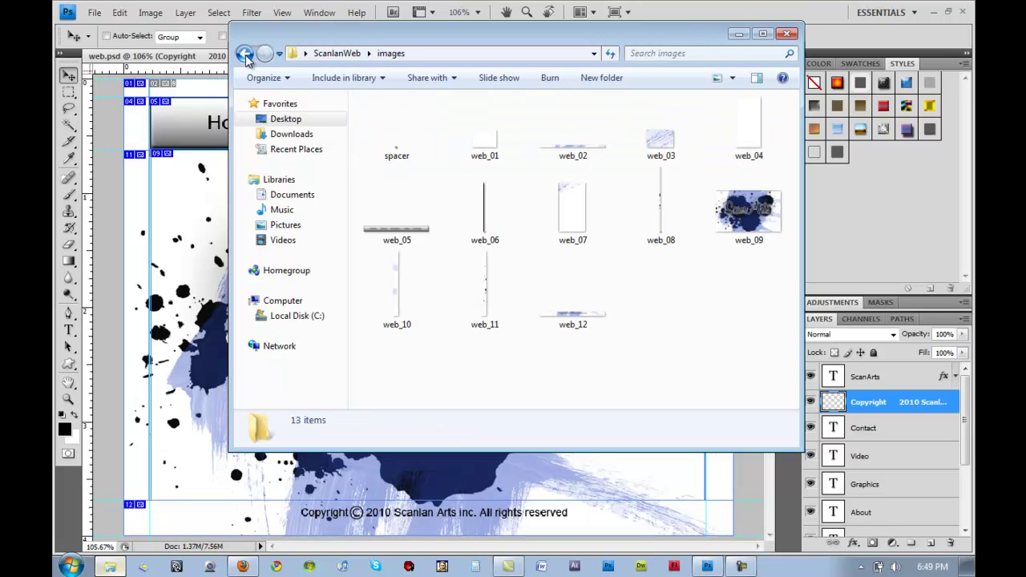
{"action": "left_click", "coordinate": [245, 54]}
{"action": "left_click", "coordinate": [395, 141]}
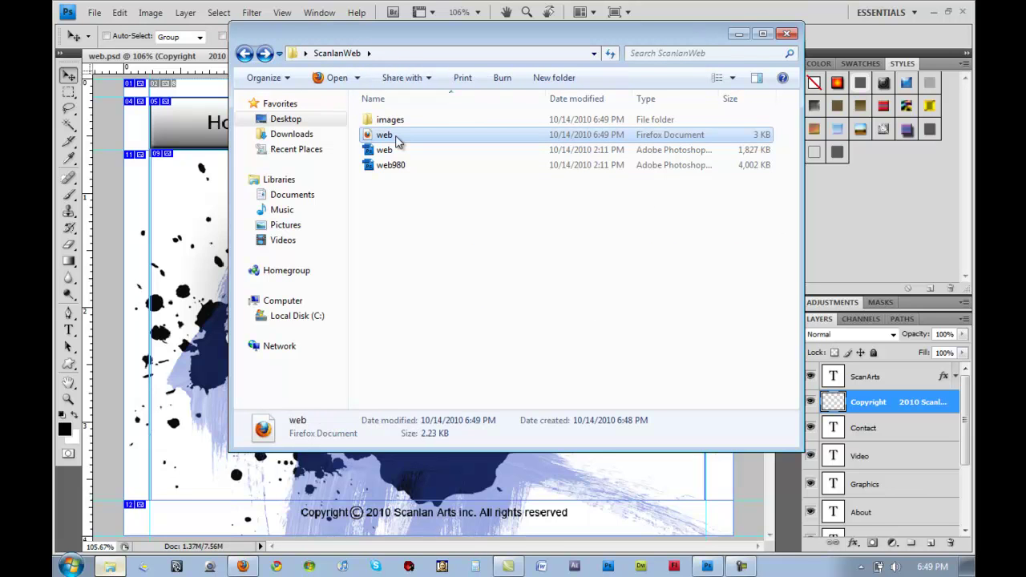
{"action": "left_click", "coordinate": [786, 33]}
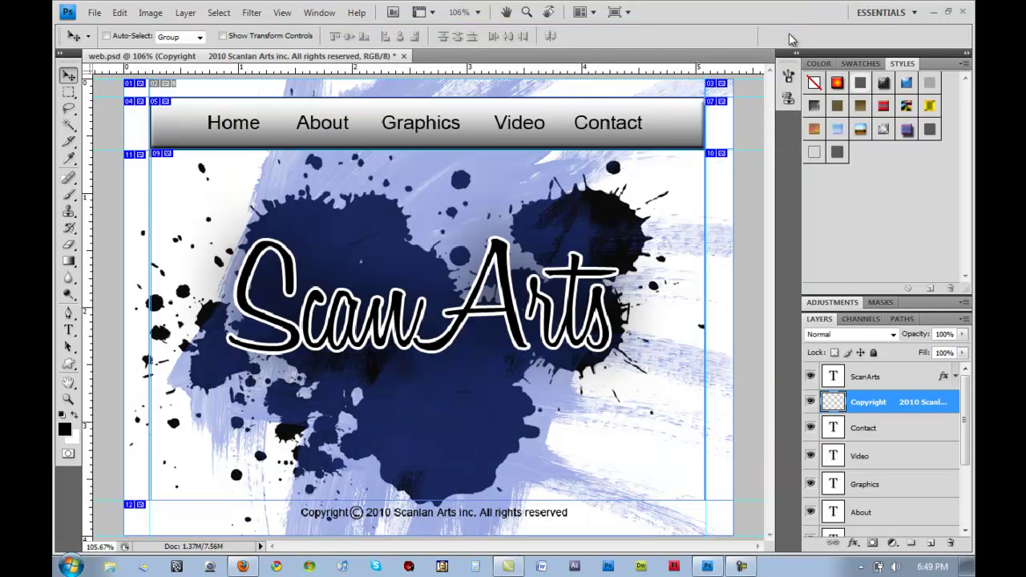